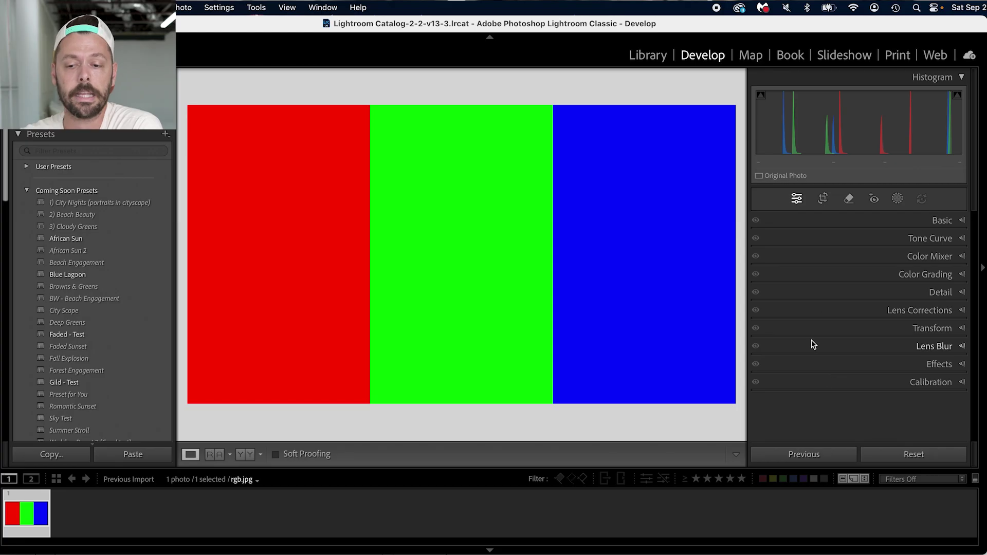
# Check in the Customize Develop Panel settings that the Calibration panel is enabled
pyautogui.rightClick(829, 344)
pyautogui.click(856, 351)
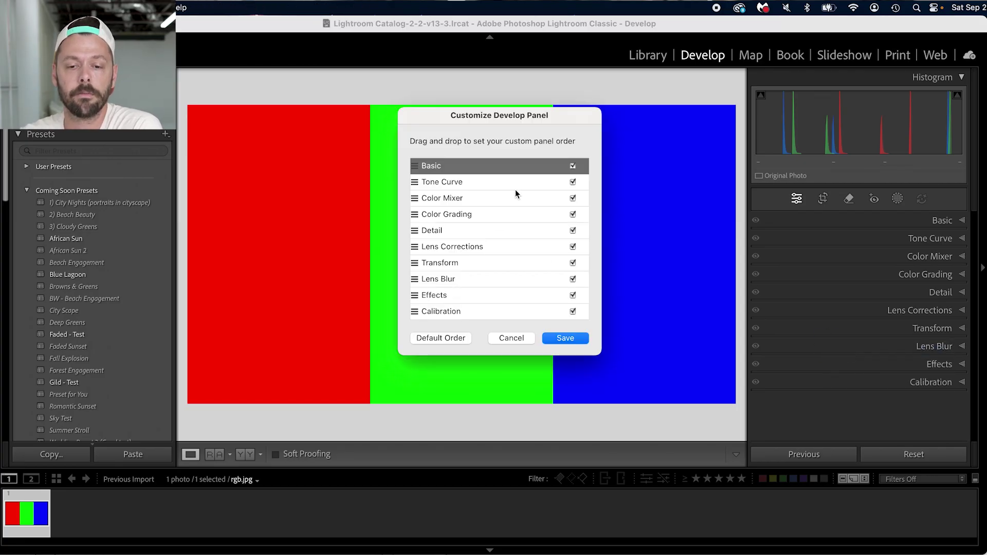
pyautogui.scroll(-1, 469, 270)
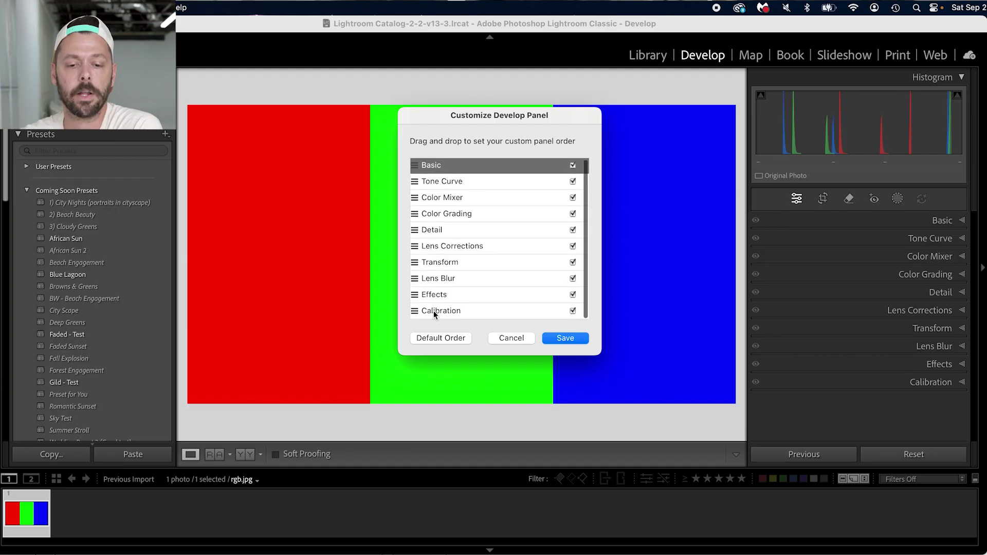
pyautogui.click(573, 311)
pyautogui.click(571, 312)
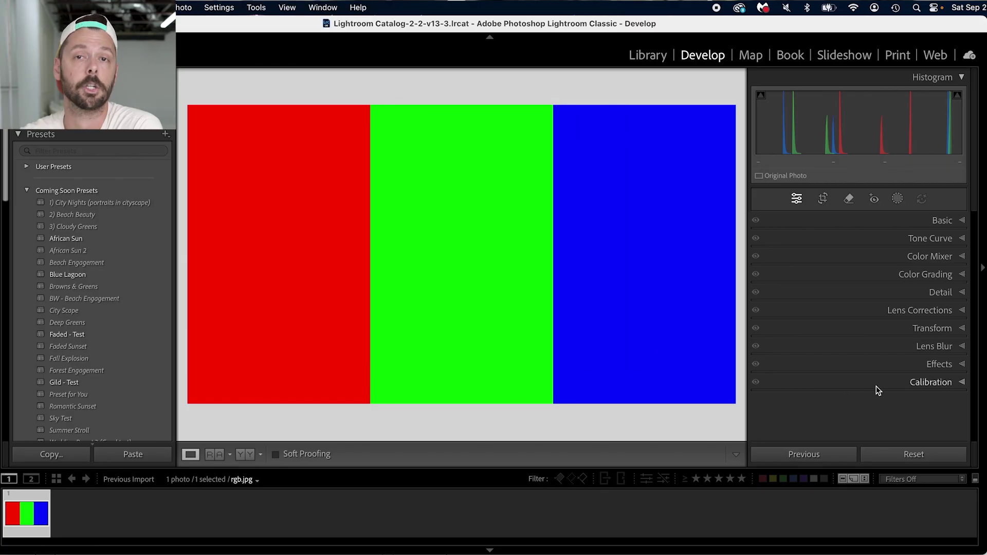
# Expand the Calibration panel to show the Red, Green and Blue Primary adjustments
pyautogui.click(878, 383)
pyautogui.scroll(-5, 874, 382)
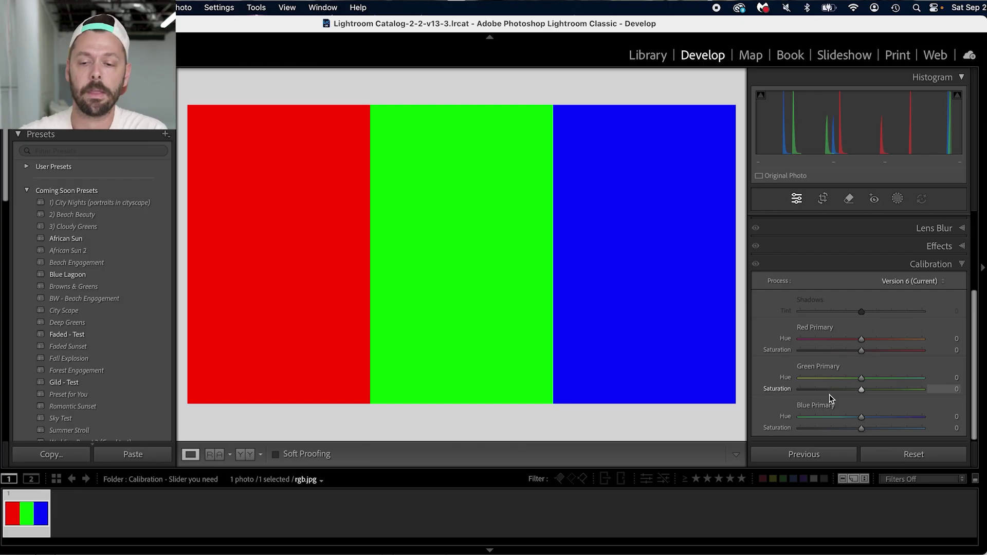
# Test the Color Mixer's red saturation at -100 on the RGB image and reset it to 0
pyautogui.scroll(5, 929, 261)
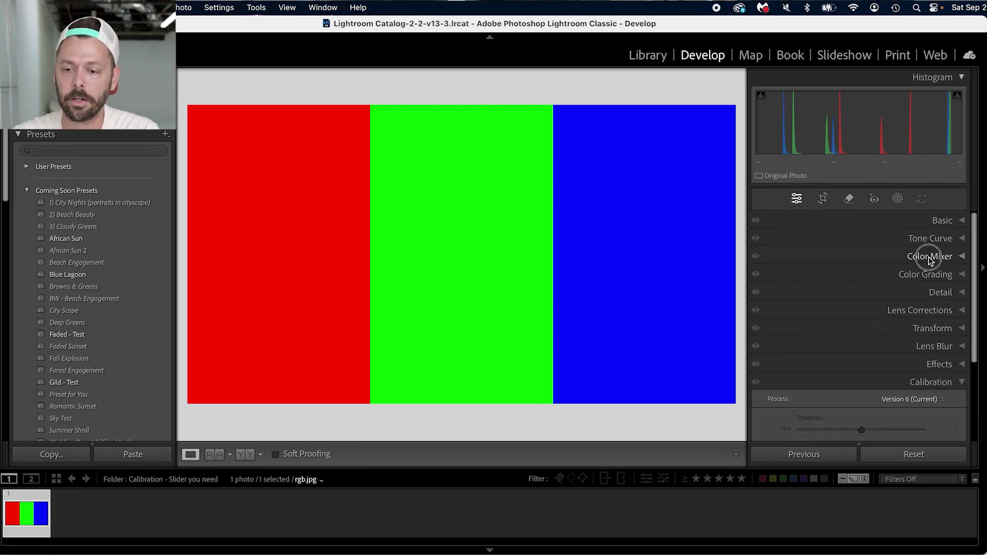
pyautogui.click(930, 257)
pyautogui.scroll(-2, 854, 295)
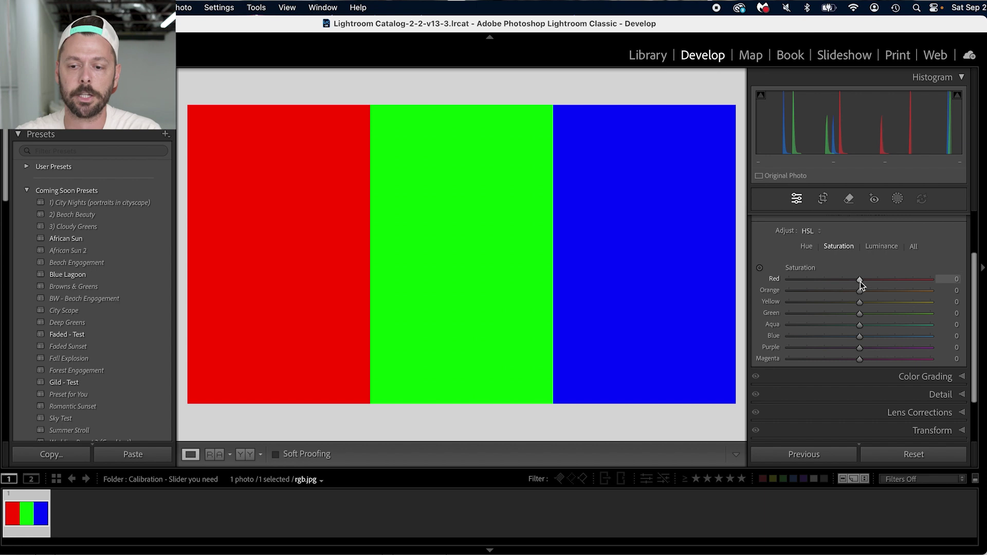
pyautogui.moveTo(859, 279); pyautogui.dragTo(757, 279)
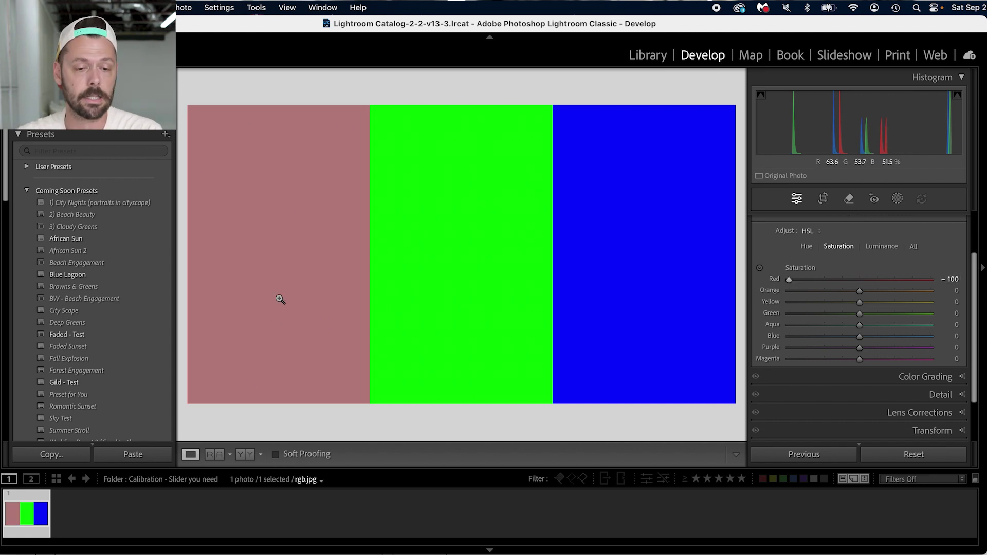
pyautogui.scroll(2, 796, 334)
pyautogui.doubleClick(794, 332)
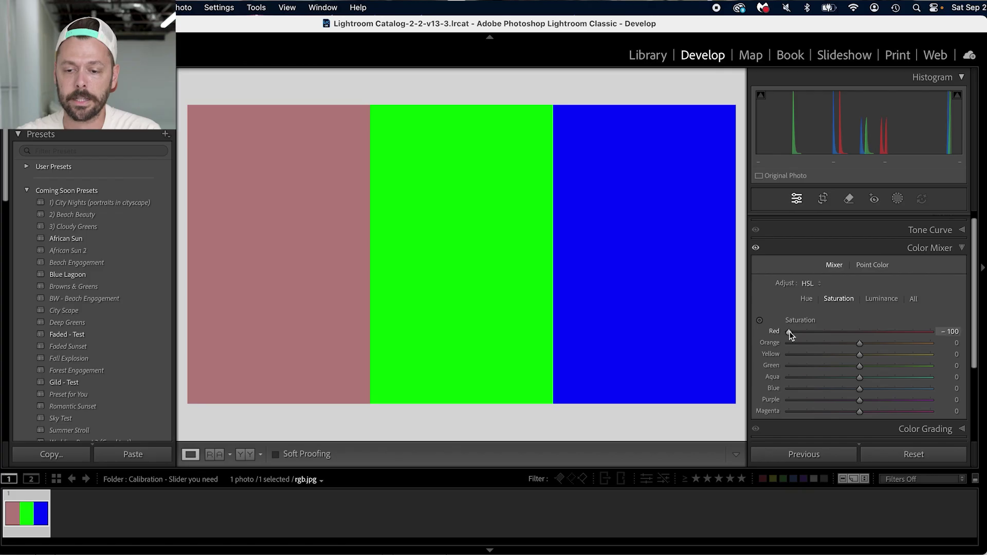
# Test the Color Mixer's green and blue saturation at -100 and reset both to 0
pyautogui.scroll(-1, 844, 357)
pyautogui.moveTo(860, 349); pyautogui.dragTo(791, 349)
pyautogui.scroll(1, 791, 350)
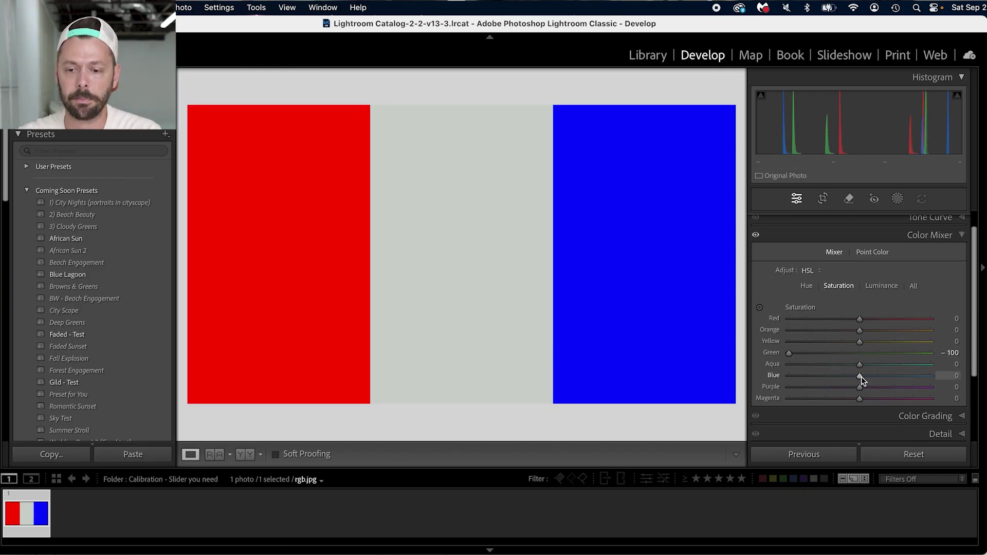
pyautogui.moveTo(860, 376); pyautogui.dragTo(744, 354)
pyautogui.scroll(1, 782, 353)
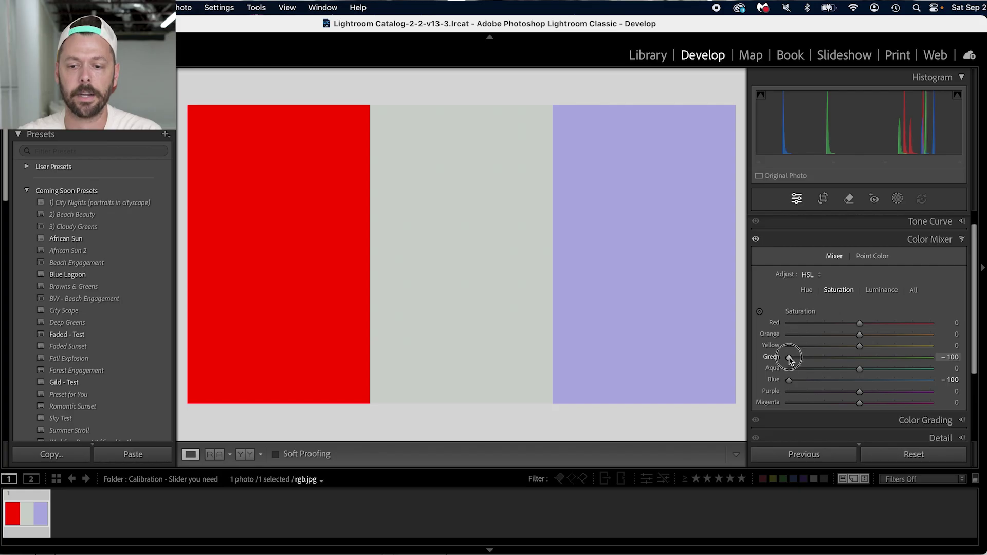
pyautogui.doubleClick(788, 356)
pyautogui.doubleClick(789, 379)
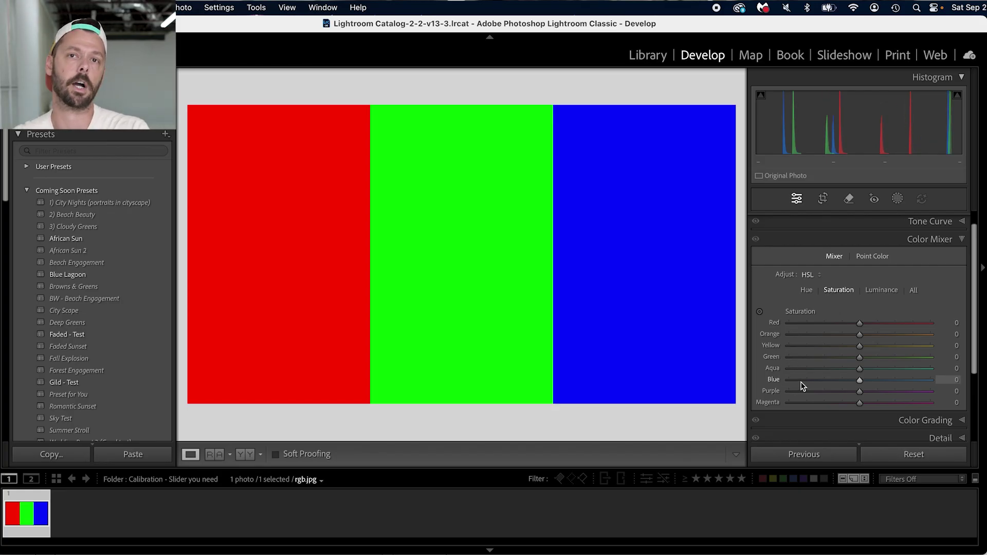
# Collapse the Color Mixer, test the Calibration Red Primary saturation at -100 and reset it to 0
pyautogui.click(930, 239)
pyautogui.click(932, 380)
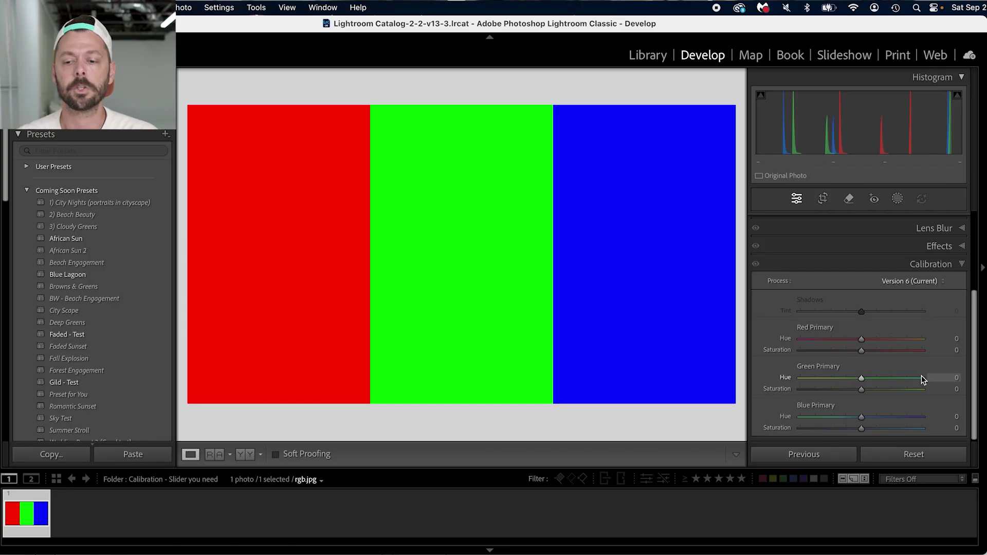
pyautogui.moveTo(861, 350); pyautogui.dragTo(756, 350)
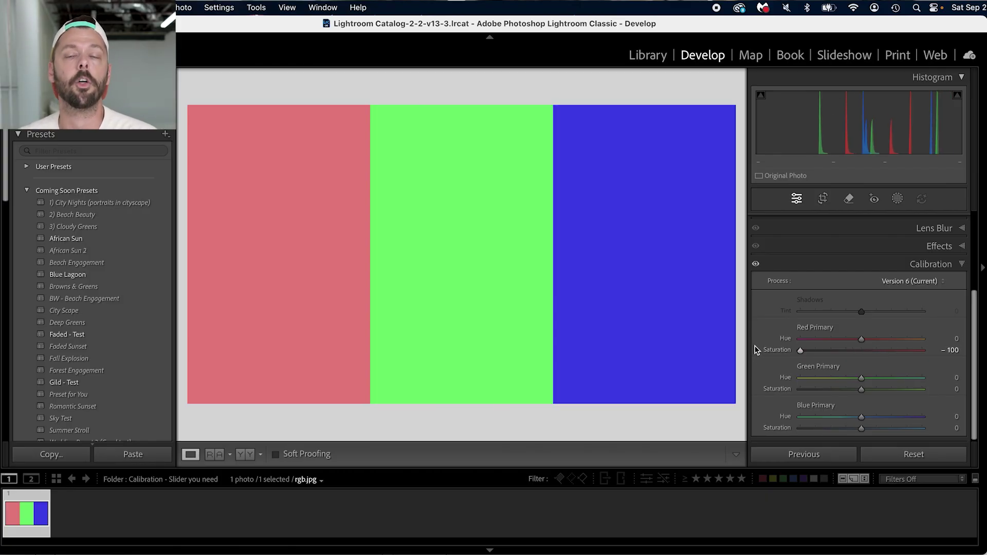
pyautogui.doubleClick(799, 352)
# Test the Green Primary and Blue Primary saturation at -100 one after the other, resetting each to 0
pyautogui.moveTo(862, 389); pyautogui.dragTo(776, 389)
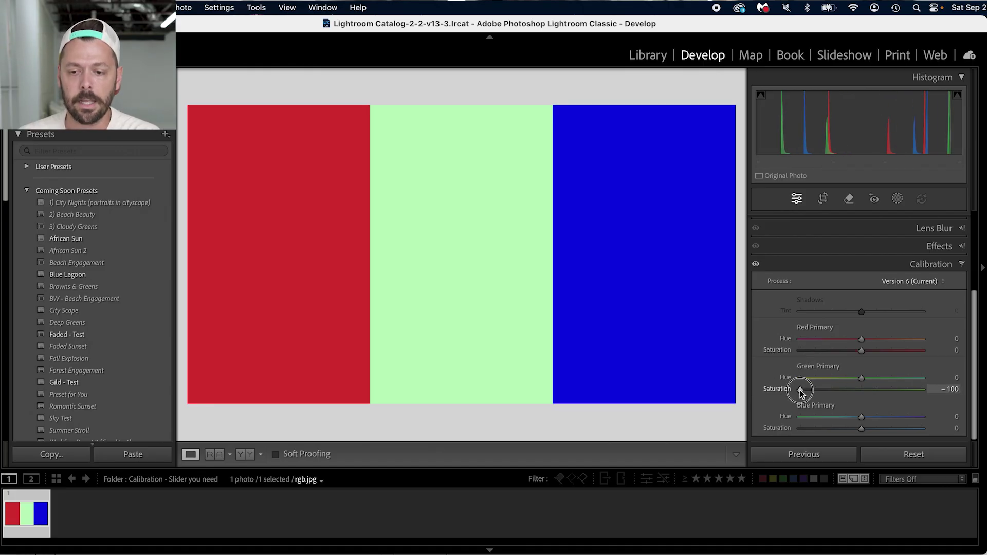
pyautogui.doubleClick(801, 391)
pyautogui.moveTo(860, 428); pyautogui.dragTo(767, 427)
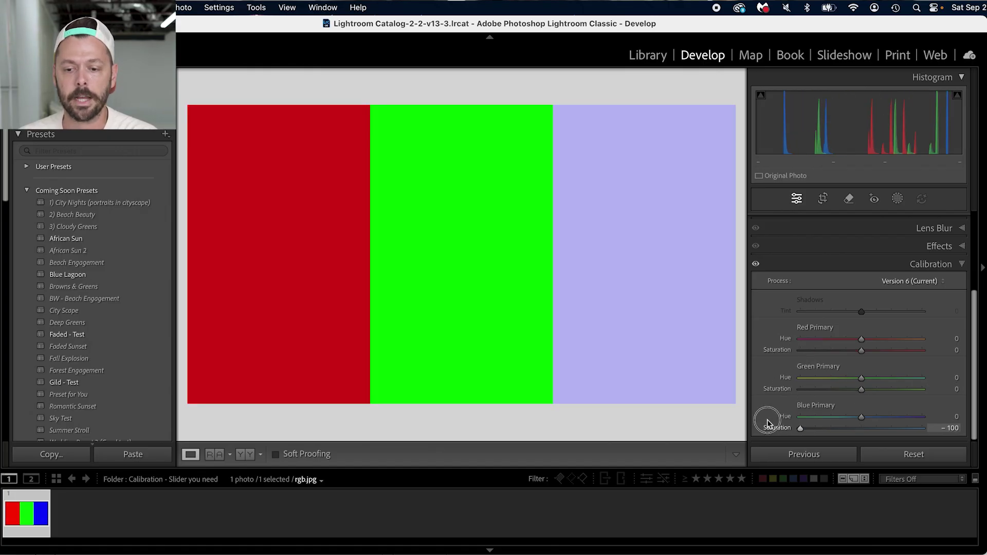
pyautogui.doubleClick(800, 428)
# Test the Blue Primary hue at -100 and a strongly lowered Green Primary hue, resetting each to 0
pyautogui.moveTo(861, 417); pyautogui.dragTo(769, 411)
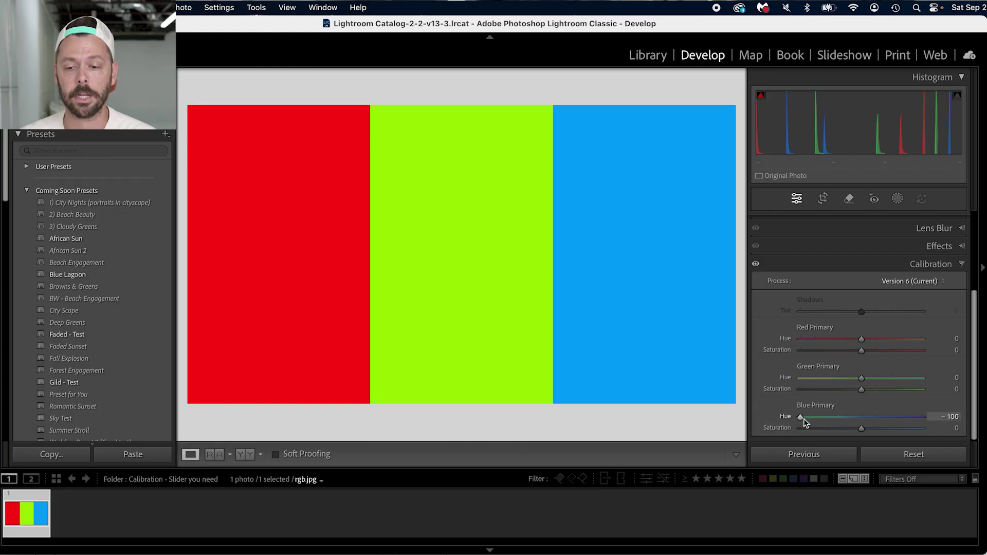
pyautogui.doubleClick(799, 417)
pyautogui.moveTo(862, 377); pyautogui.dragTo(805, 381)
pyautogui.doubleClick(804, 380)
pyautogui.click(858, 340)
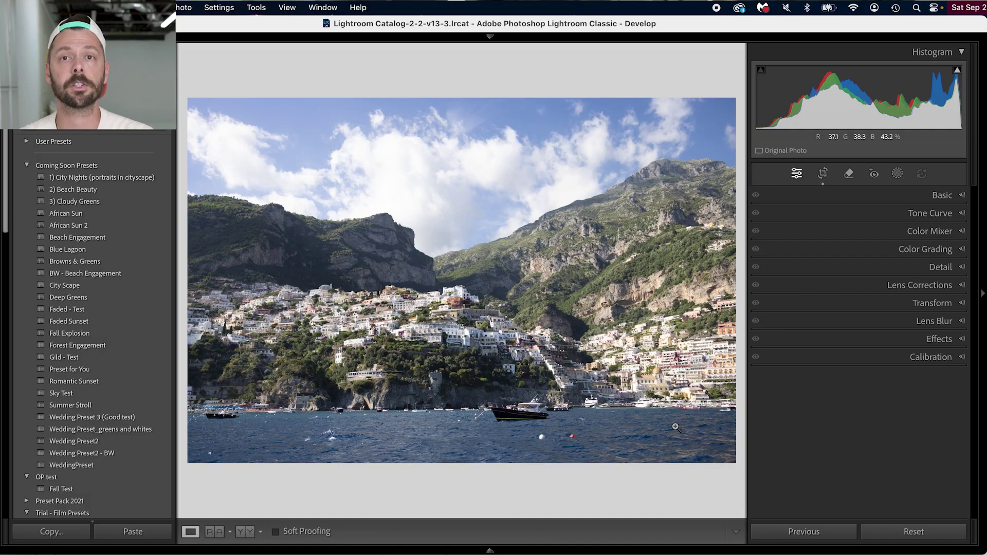
# Crop the next coastal photo at its original aspect ratio to cut out the person's head in the lower corner
pyautogui.press('Right')
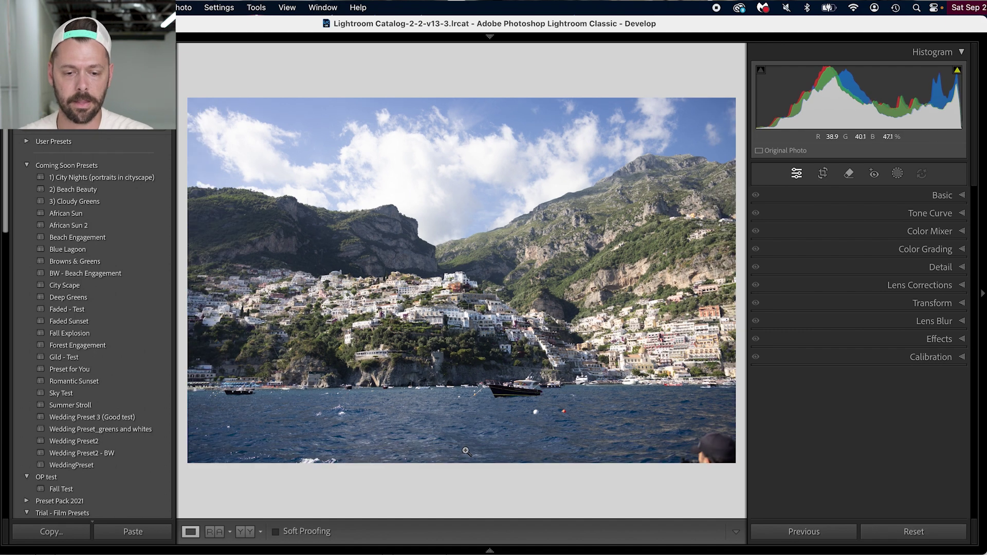
pyautogui.press('r')
pyautogui.moveTo(732, 474); pyautogui.dragTo(698, 454)
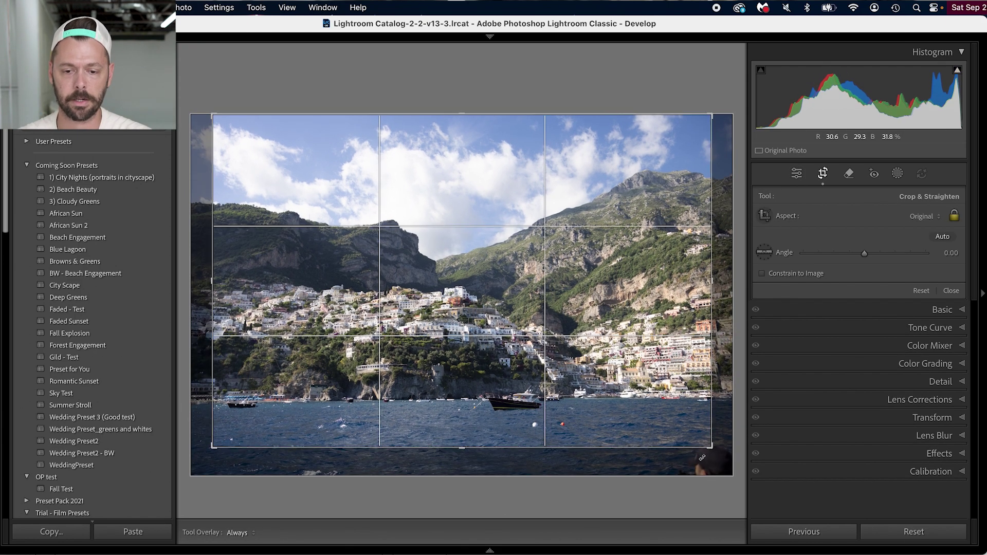
pyautogui.press('r')
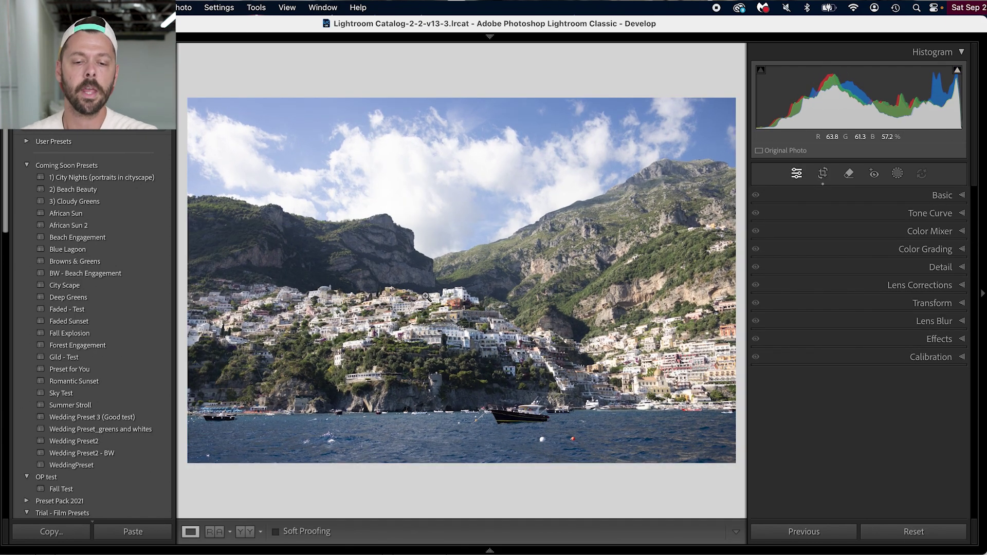
# Set the Blue Primary hue to -55 in Calibration and compare the coastal photo before and after
pyautogui.click(920, 356)
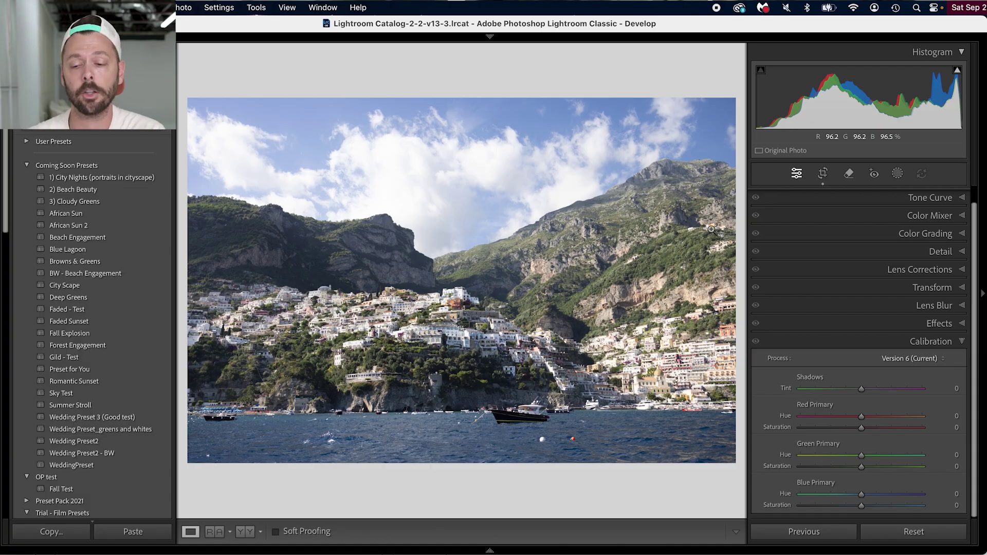
pyautogui.moveTo(862, 494); pyautogui.dragTo(829, 495)
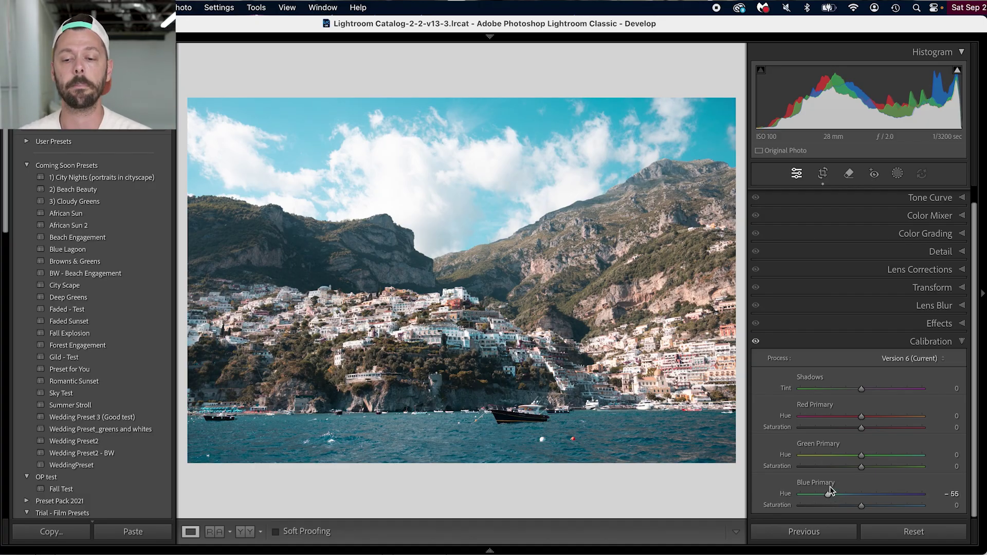
pyautogui.press('\\')
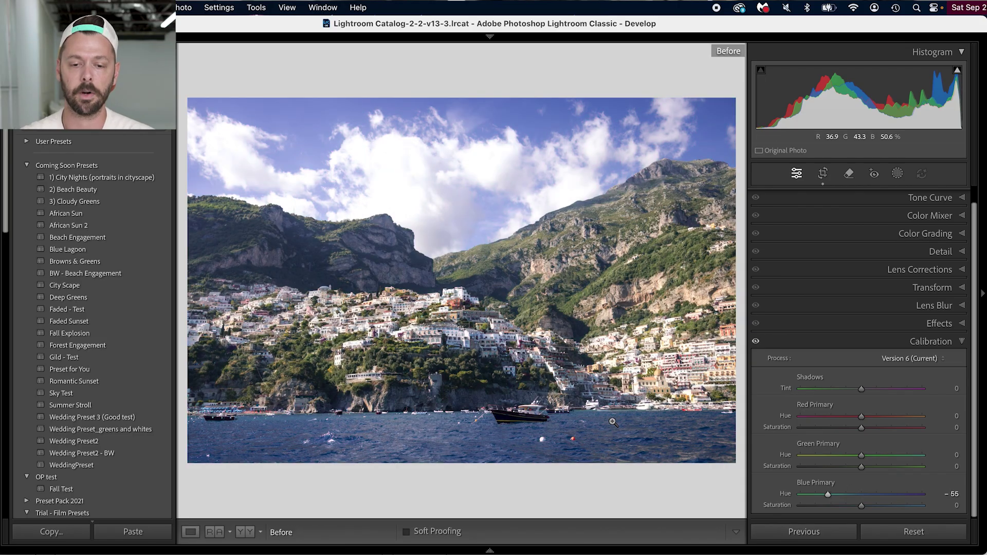
pyautogui.press('\\')
pyautogui.press('\\')
pyautogui.press('\\')
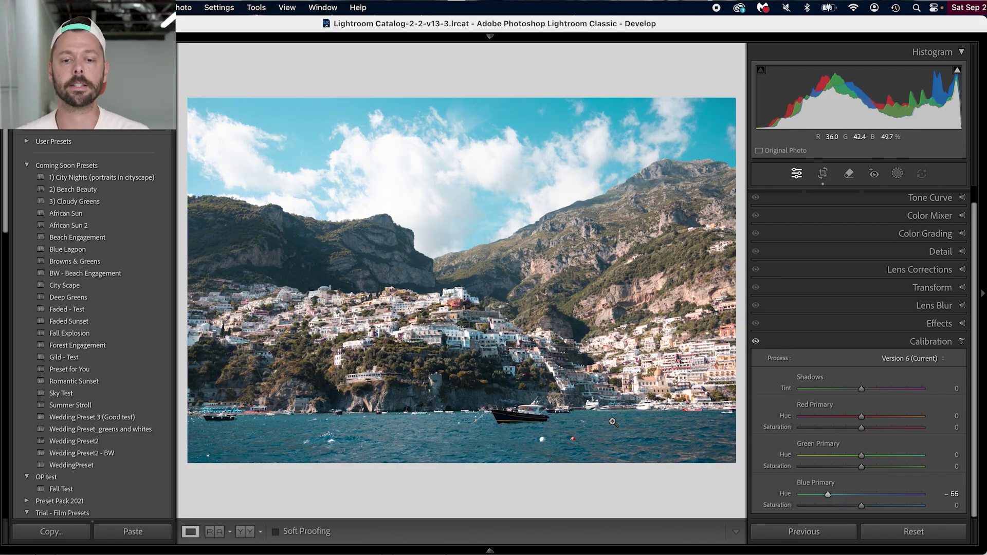
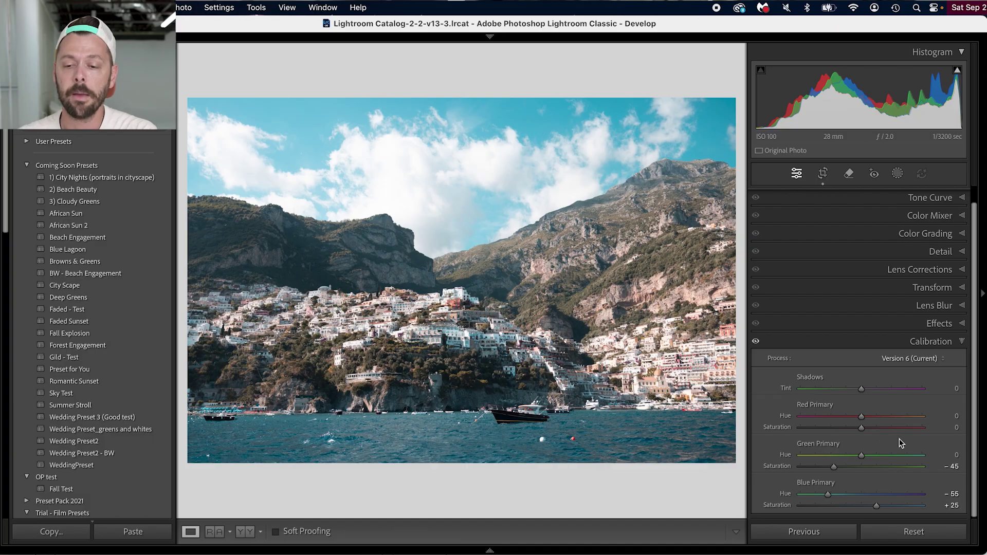
# Test the Red Primary saturation at -50 and the Green Primary hue at -100 and +100, returning both to 0
pyautogui.moveTo(860, 427); pyautogui.dragTo(831, 427)
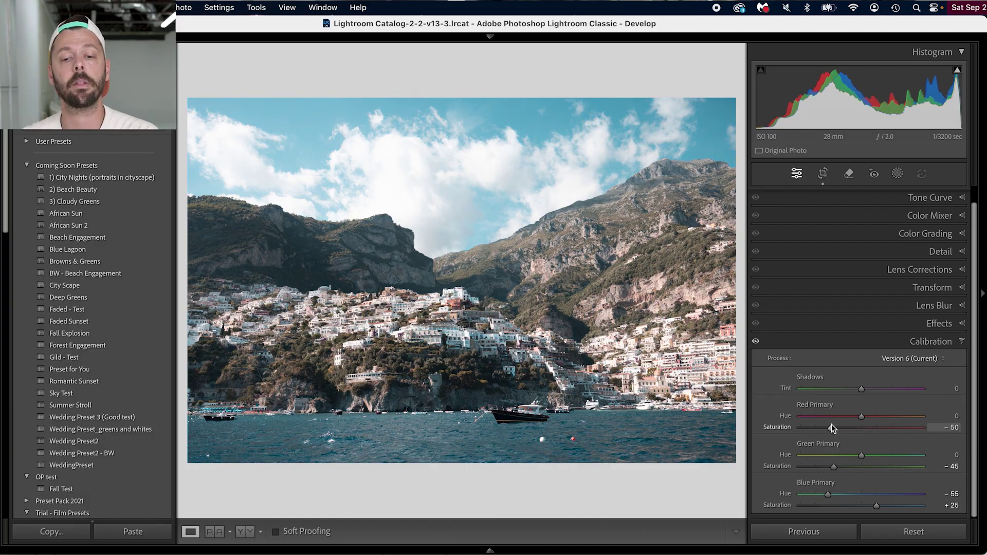
pyautogui.doubleClick(831, 427)
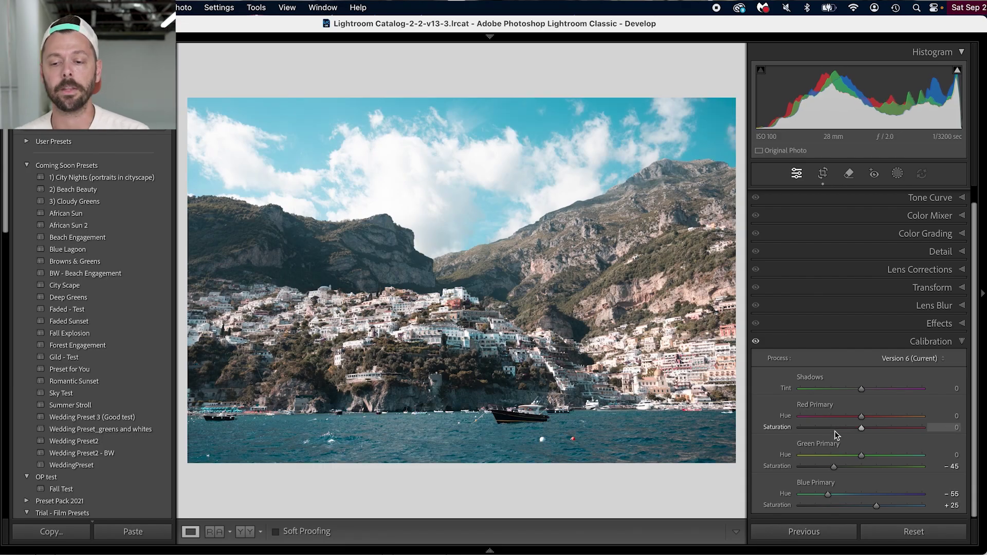
pyautogui.moveTo(862, 456); pyautogui.dragTo(787, 453)
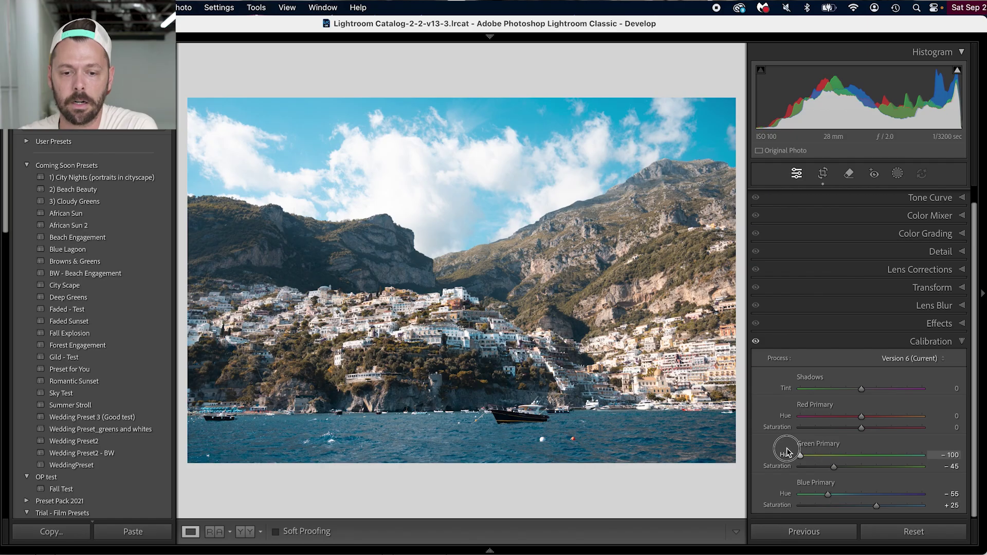
pyautogui.moveTo(786, 452); pyautogui.dragTo(943, 450)
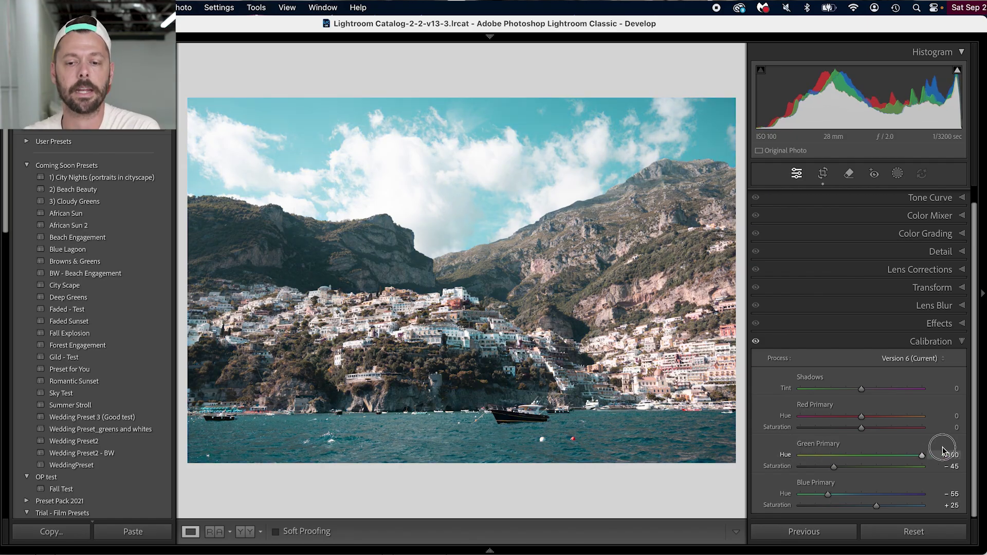
pyautogui.moveTo(942, 451); pyautogui.dragTo(863, 455)
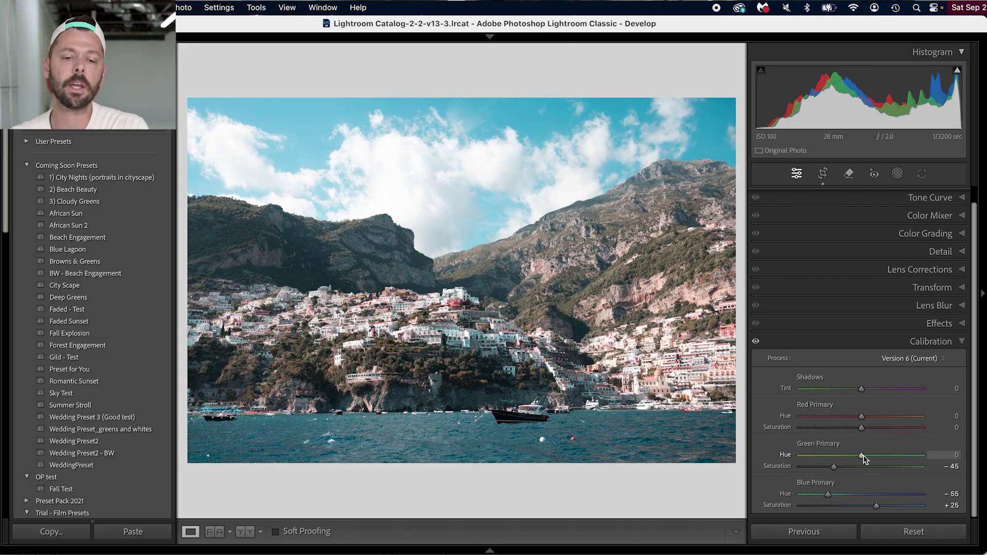
# Try the Red Primary hue at its negative and positive extremes and shift the Calibration shadows tint toward magenta
pyautogui.moveTo(861, 415); pyautogui.dragTo(785, 414)
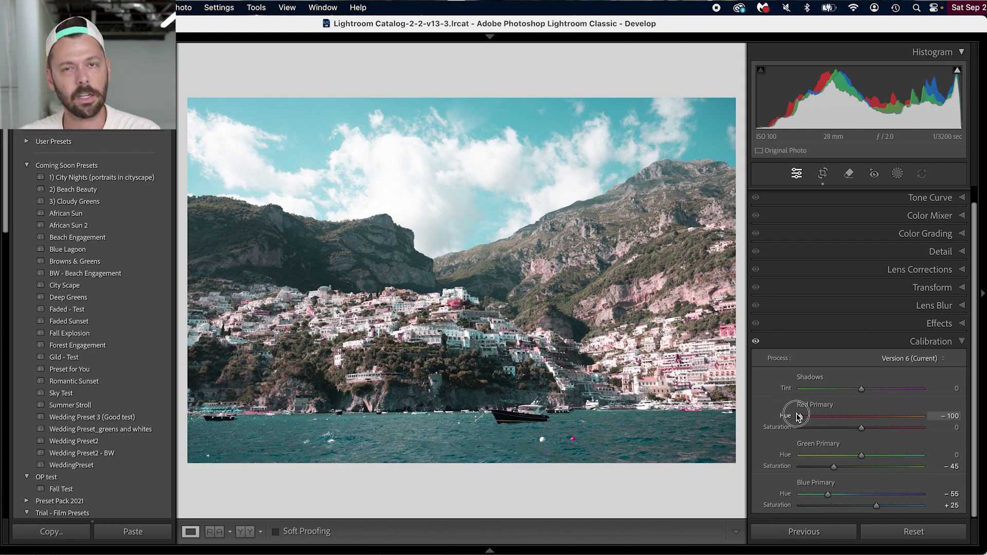
pyautogui.moveTo(798, 416); pyautogui.dragTo(952, 414)
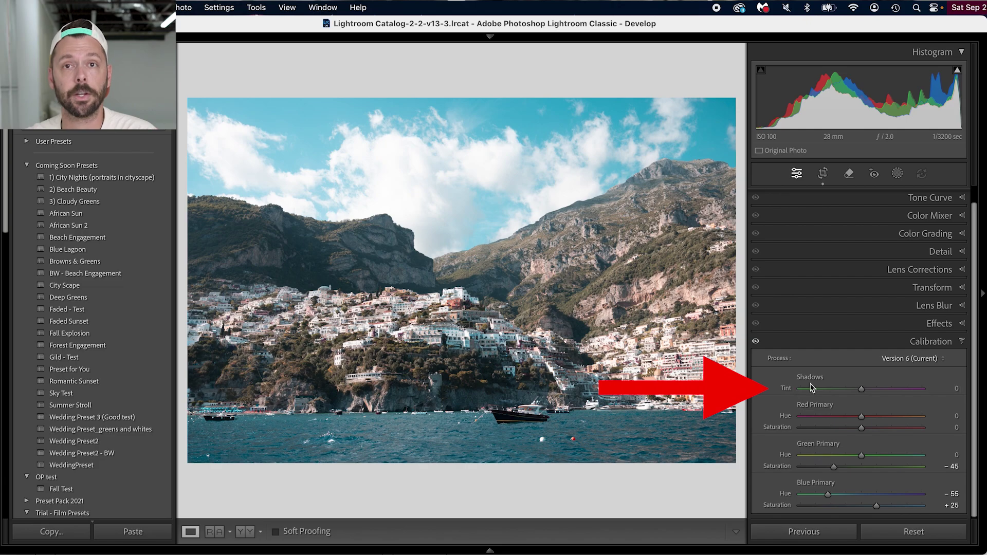
pyautogui.moveTo(862, 390); pyautogui.dragTo(897, 392)
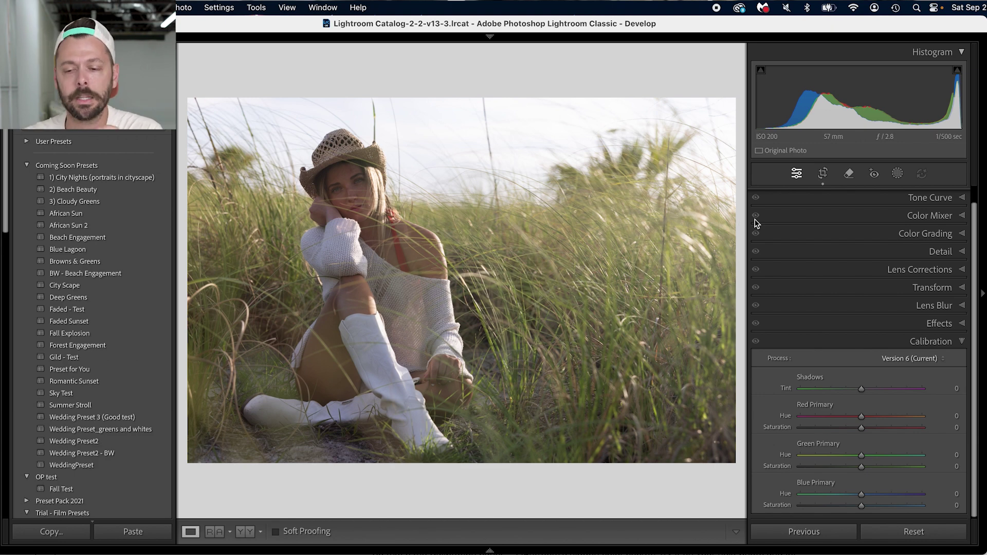
# Collapse Calibration and lower the Highlights to -96 in the Basic adjustments of the portrait in the grass
pyautogui.click(939, 340)
pyautogui.click(940, 195)
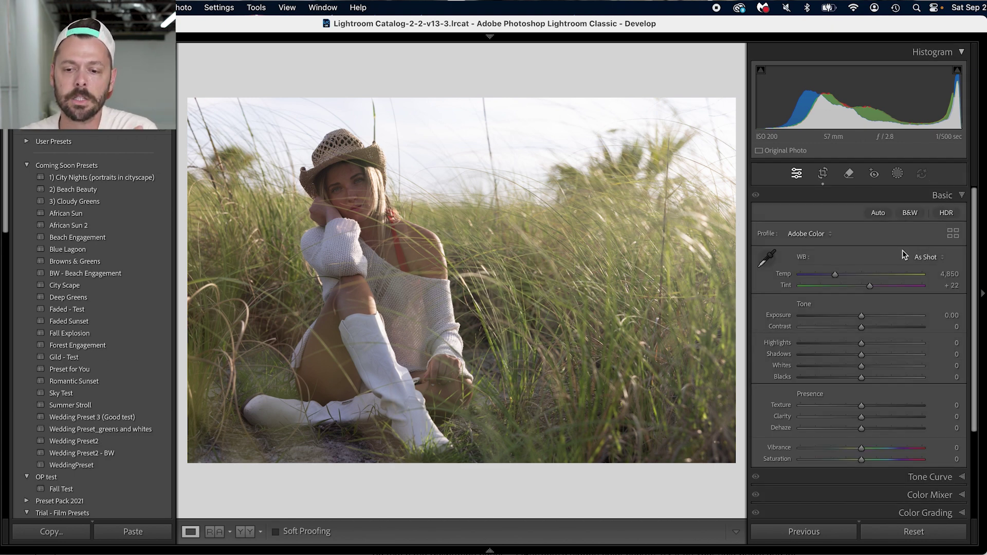
pyautogui.moveTo(861, 343); pyautogui.dragTo(804, 340)
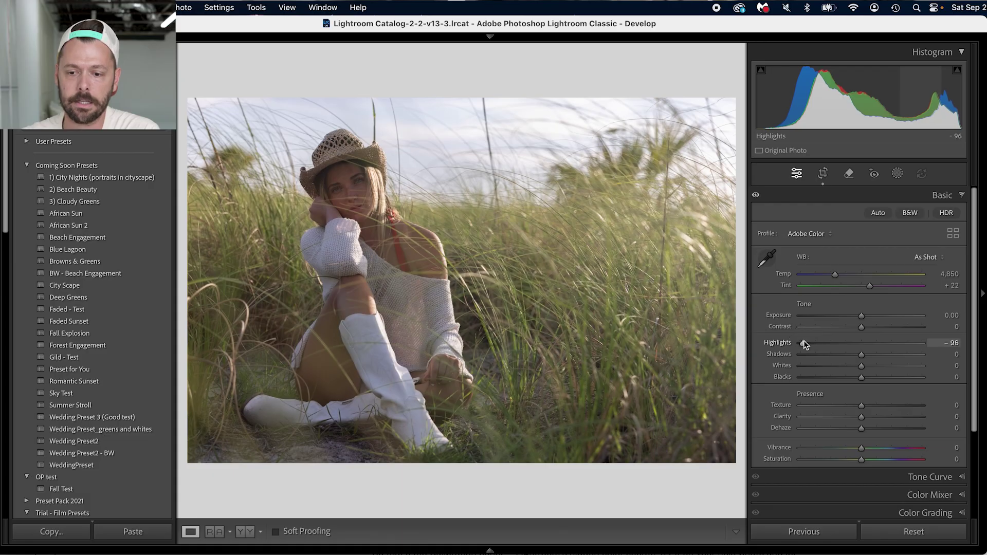
# Set Exposure to +0.55, Highlights to -94, Shadows to +42, Whites to +31 and Blacks to -57, checking the face up close
pyautogui.moveTo(862, 355); pyautogui.dragTo(827, 379)
pyautogui.moveTo(861, 315); pyautogui.dragTo(867, 315)
pyautogui.click(355, 207)
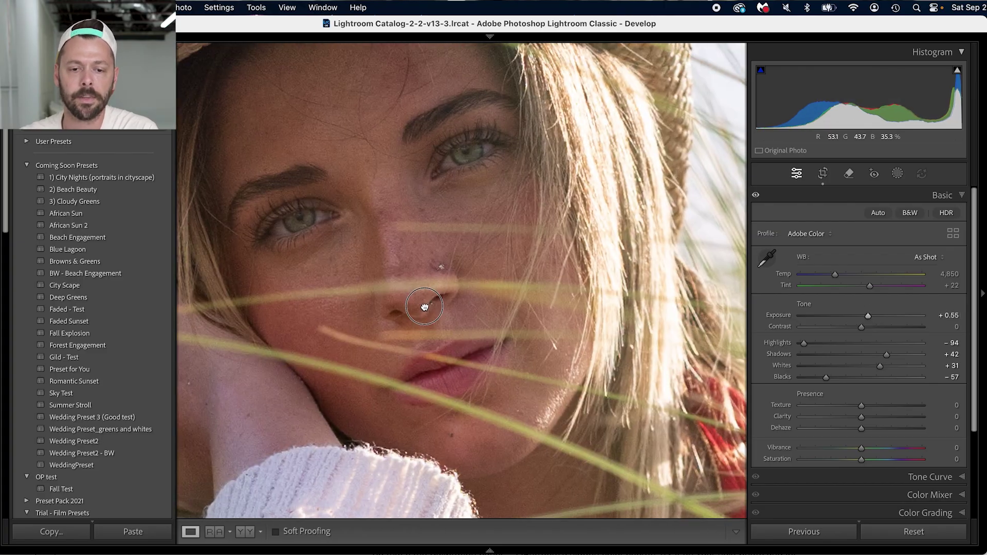
pyautogui.click(408, 199)
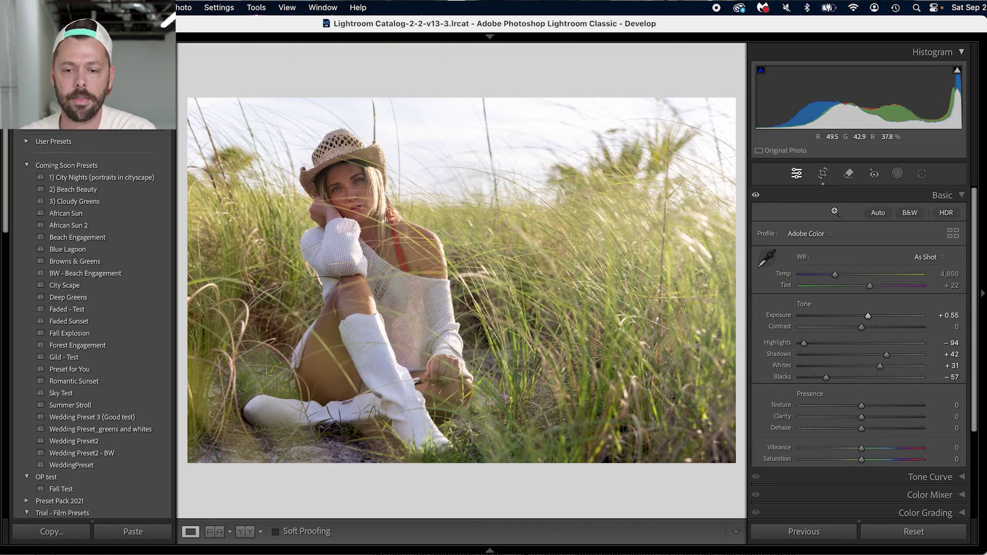
# Collapse Basic and set Calibration's Red Primary to hue +15 and saturation +34, and Green Primary to hue +12 and saturation -20
pyautogui.click(942, 194)
pyautogui.click(930, 353)
pyautogui.scroll(-1, 877, 392)
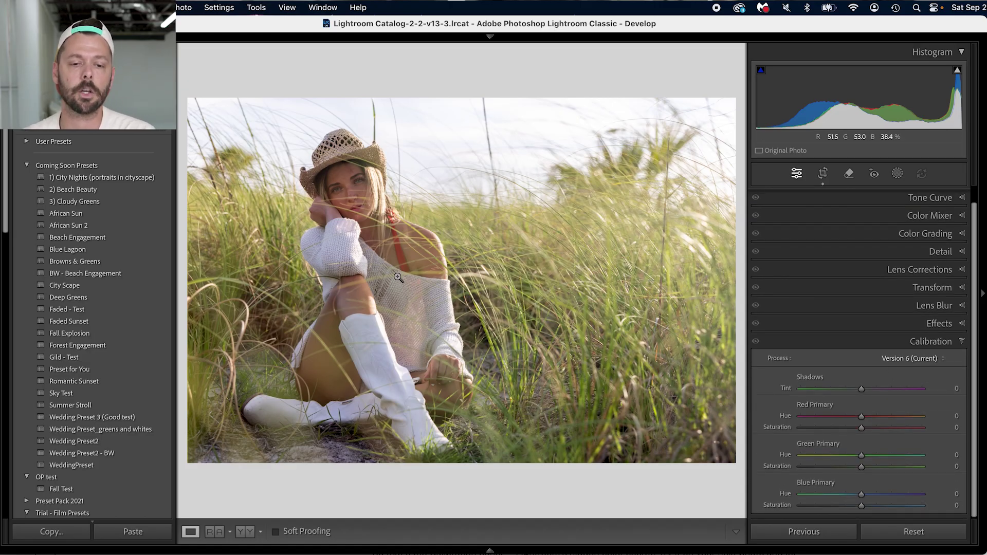
pyautogui.click(467, 293)
pyautogui.moveTo(562, 382); pyautogui.dragTo(542, 354)
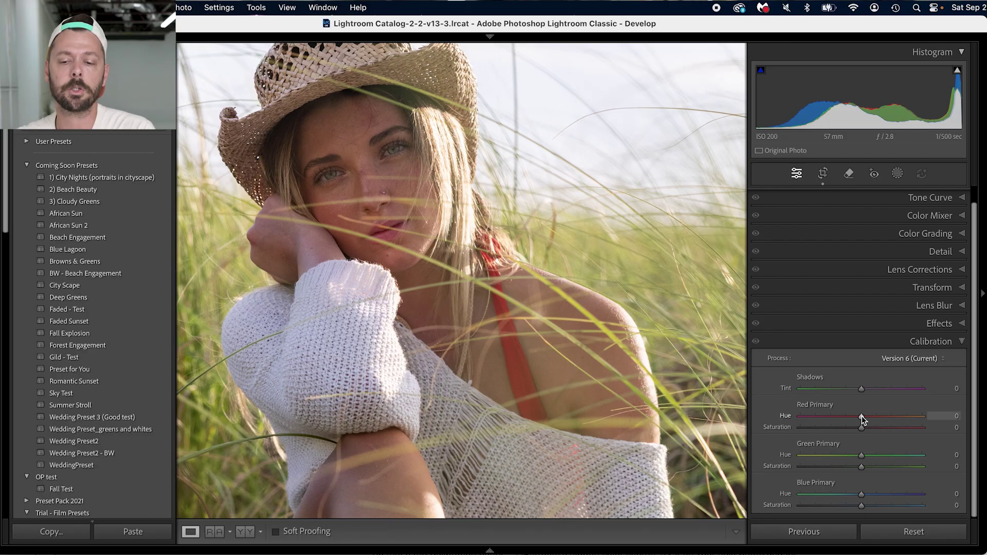
pyautogui.moveTo(863, 418); pyautogui.dragTo(850, 469)
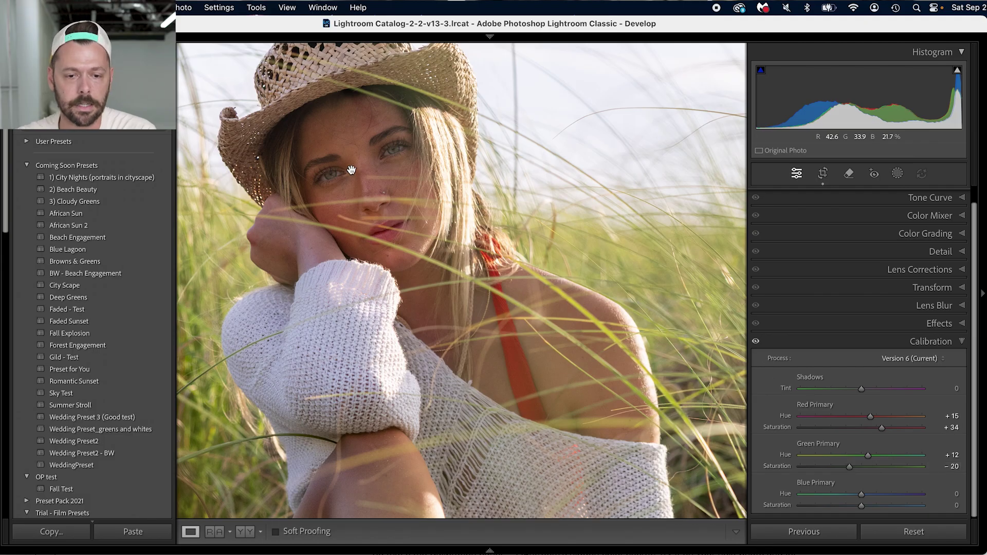
# Compare the woman's skin tones up close with the Calibration adjustments switched off and on
pyautogui.scroll(3, 351, 170)
pyautogui.scroll(-5, 351, 175)
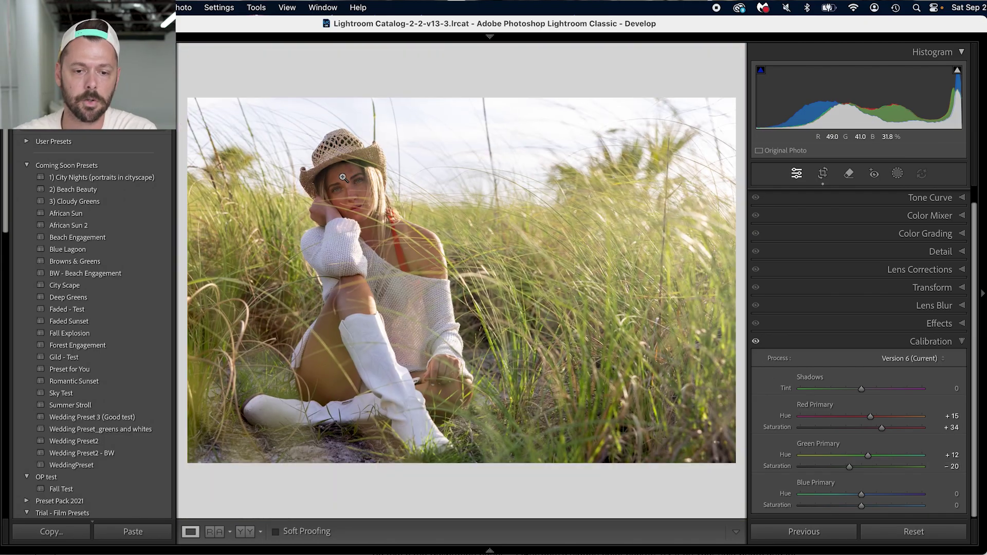
pyautogui.click(354, 177)
pyautogui.moveTo(435, 256); pyautogui.dragTo(462, 193)
pyautogui.click(756, 341)
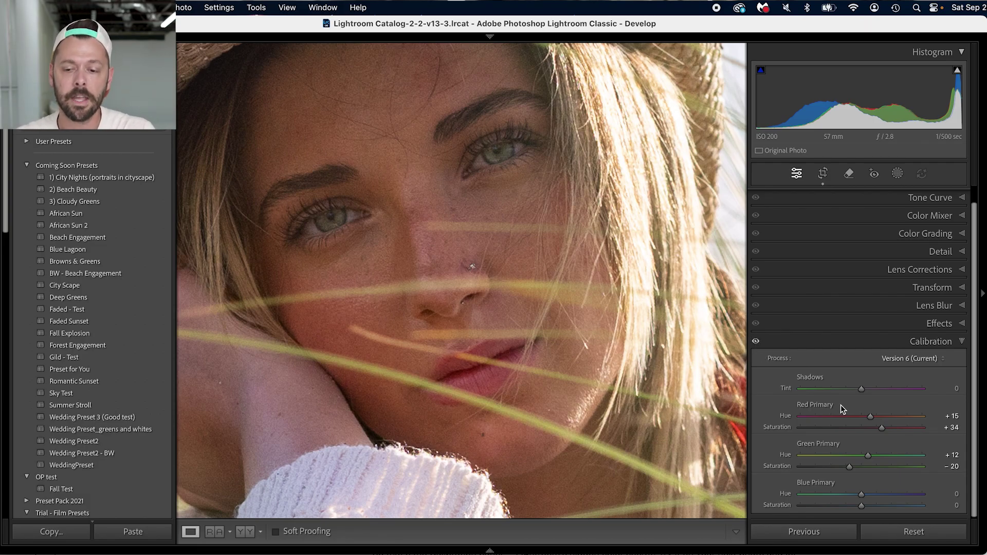
# Test the Red Primary hue and the Green Primary hue at +100 on the skin, undoing each change, and return to the full photo
pyautogui.moveTo(869, 416); pyautogui.dragTo(953, 414)
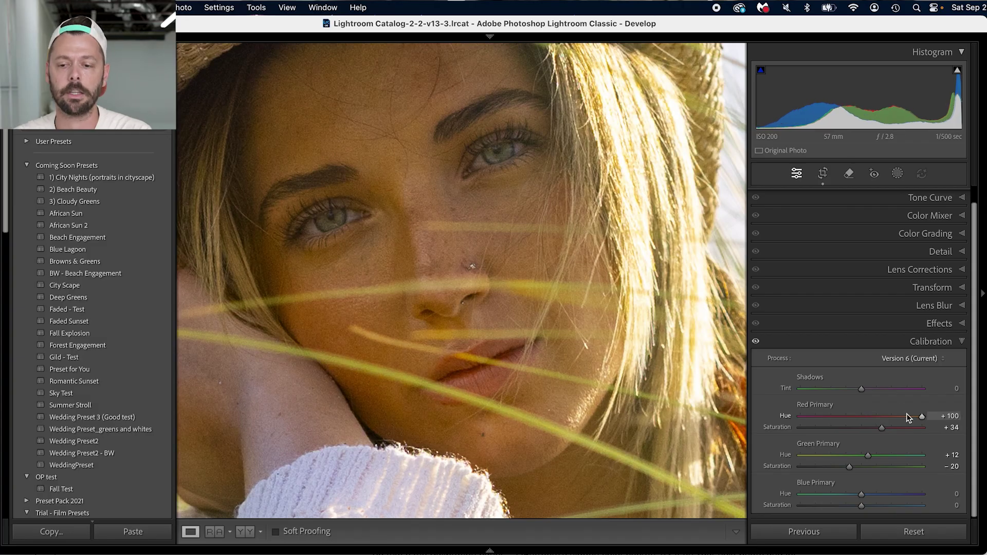
pyautogui.press('super+z')
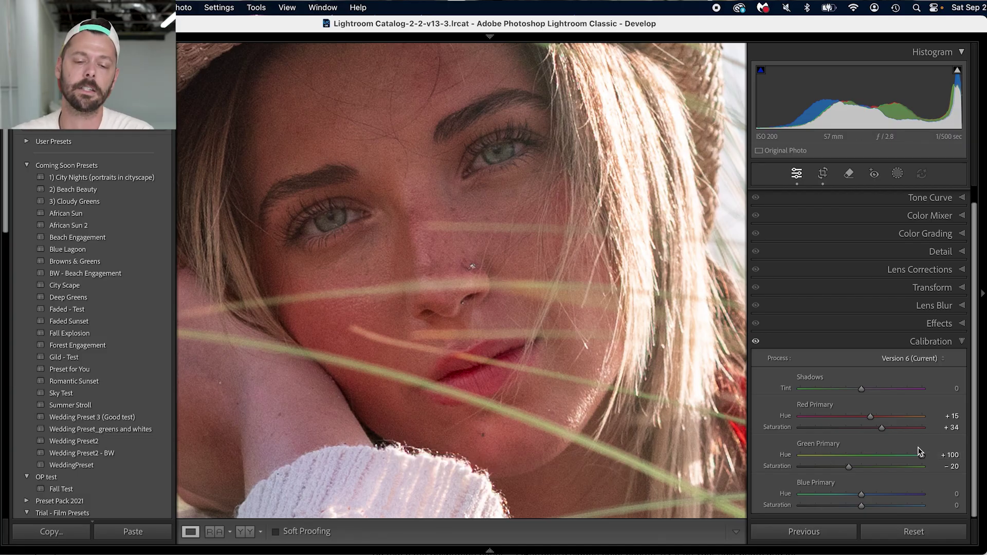
pyautogui.press('super+z')
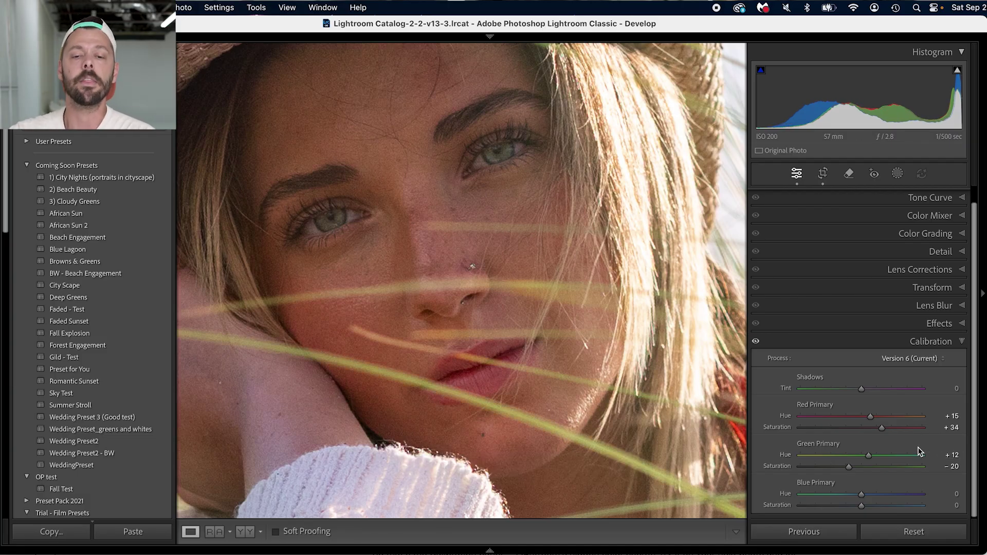
pyautogui.click(637, 443)
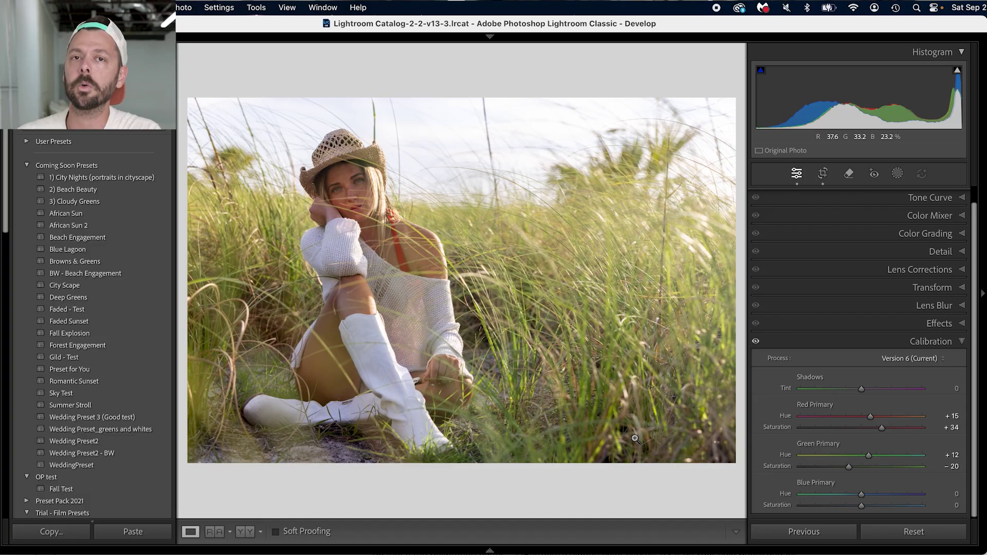